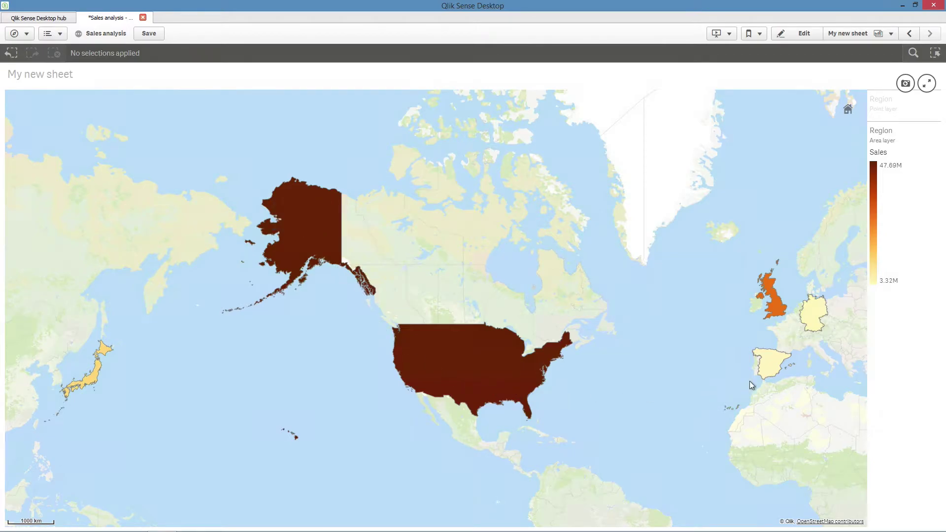
Select the UK region on the sales map
left_click(777, 313)
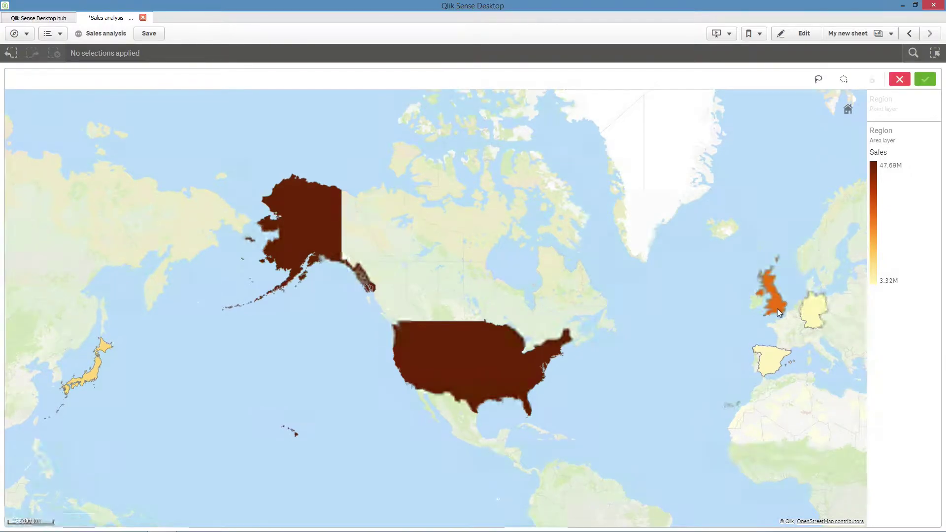
scroll(777, 308, "up", 1)
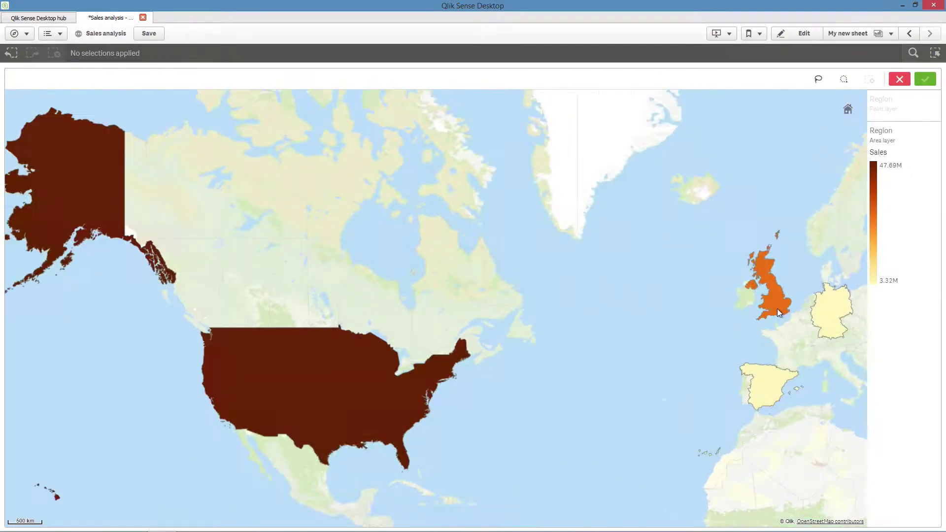
scroll(782, 303, "up", 1)
left_click(785, 305)
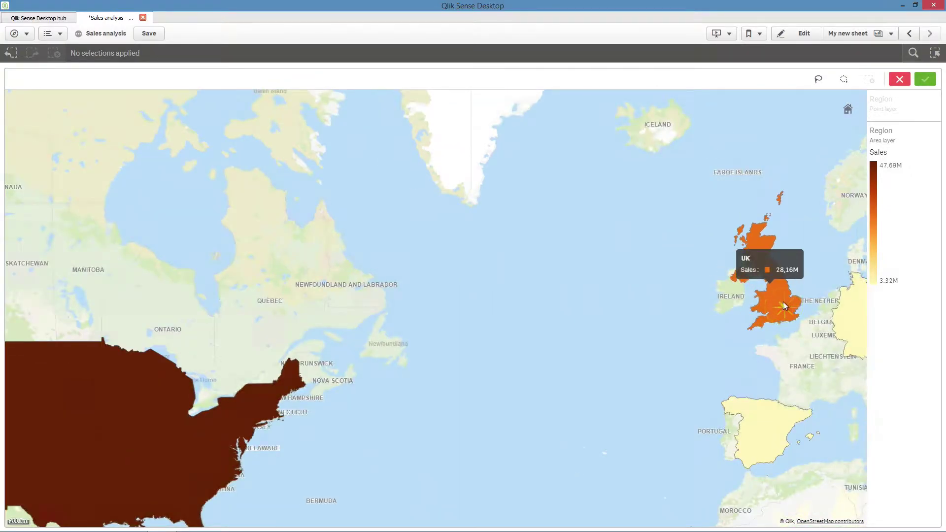
scroll(785, 305, "up", 1)
scroll(783, 301, "down", 2)
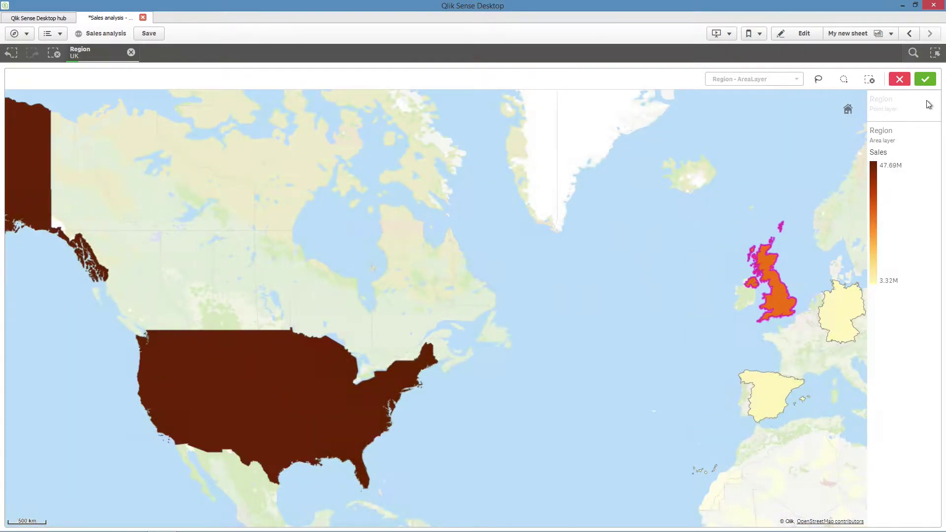
Confirm the UK selection, then give a new map chart an empty Area layer
left_click(924, 82)
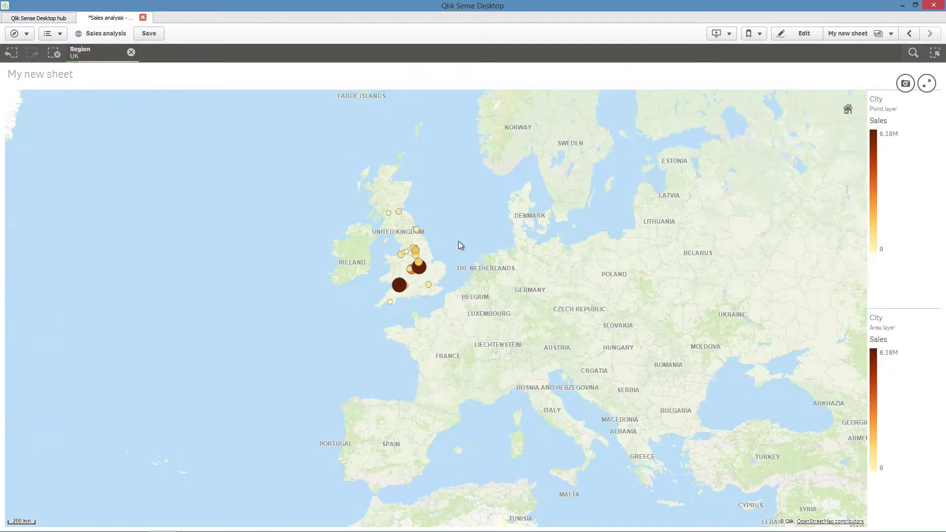
scroll(458, 241, "up", 1)
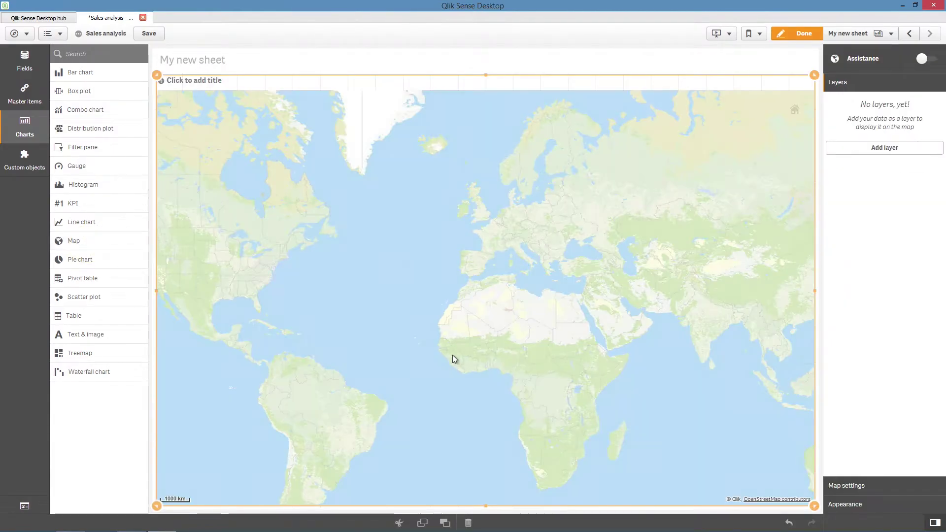
left_click(833, 151)
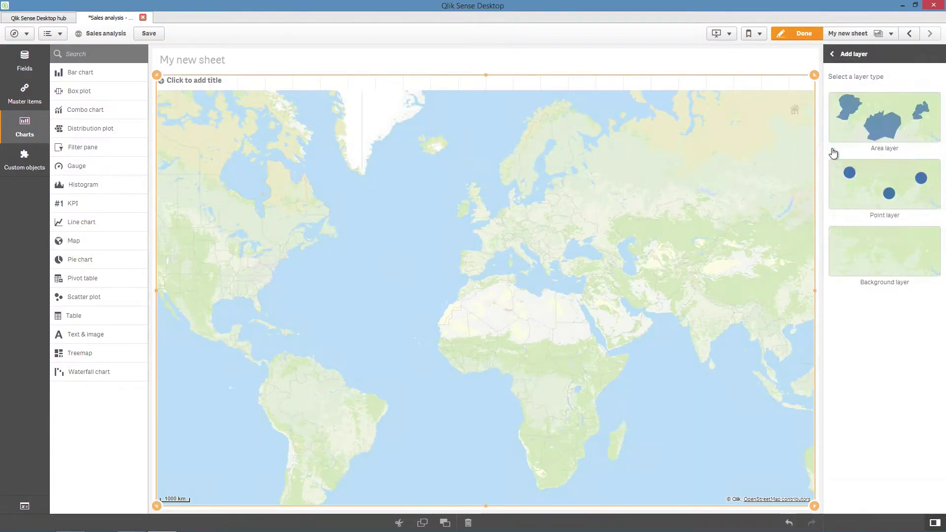
left_click(854, 124)
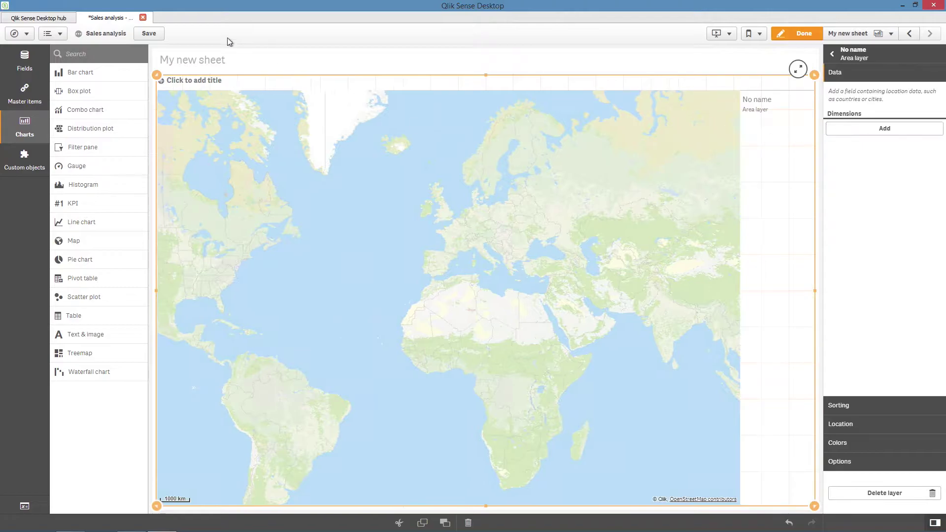
left_click(34, 94)
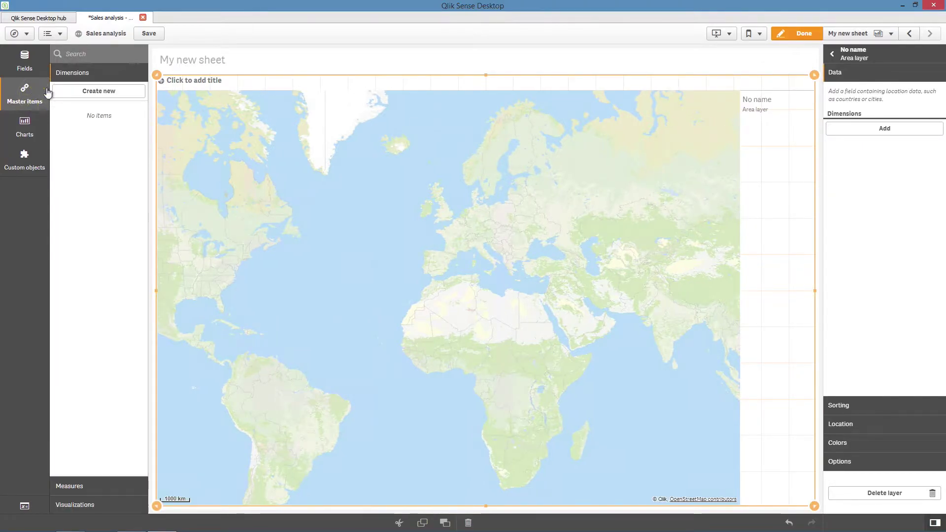
Start a new drill-down master dimension with fields =Region and =City
left_click(73, 93)
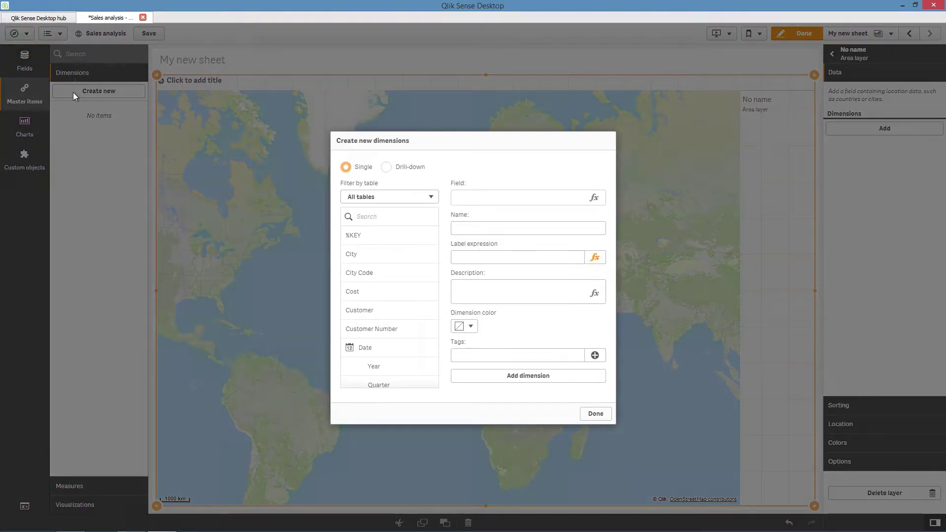
left_click(387, 167)
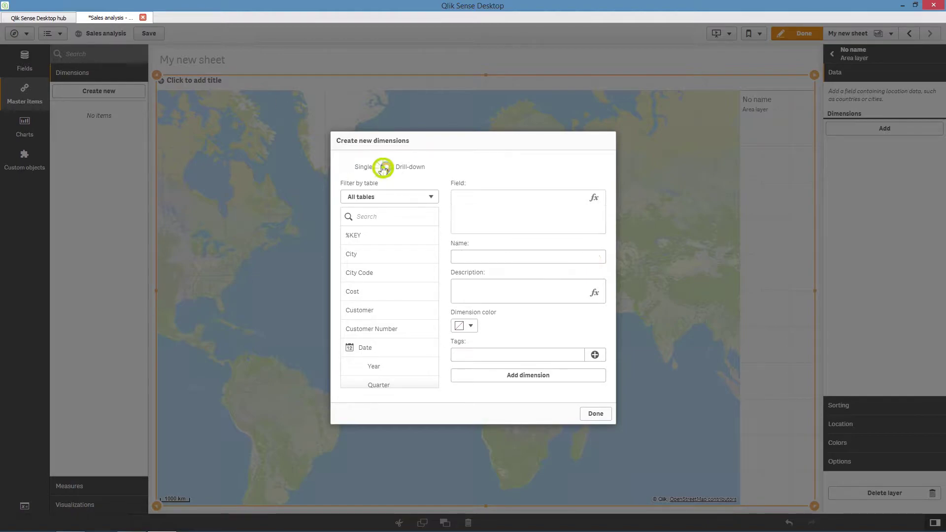
left_click(594, 200)
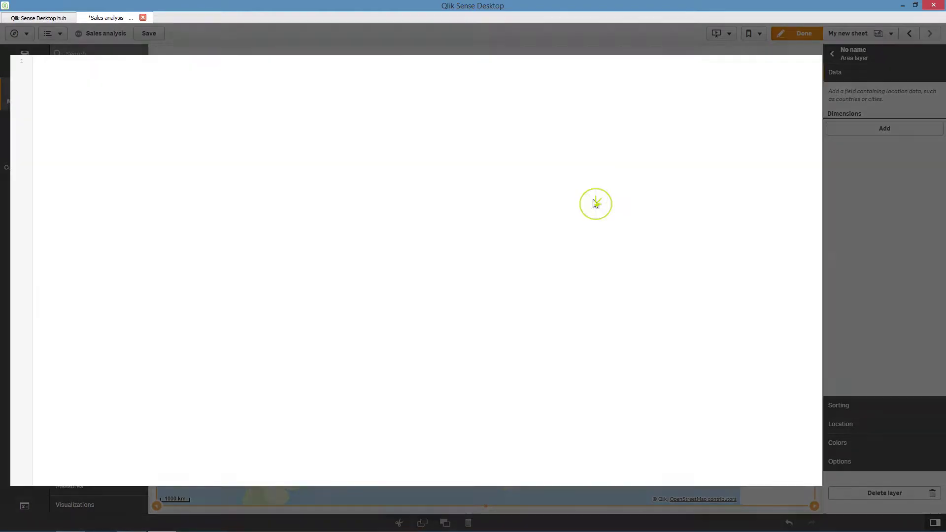
type("Region")
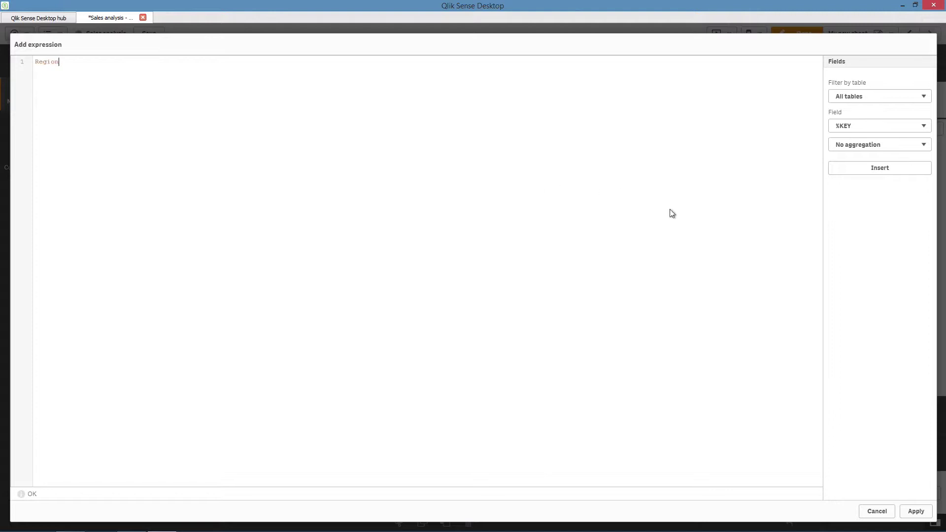
left_click(915, 511)
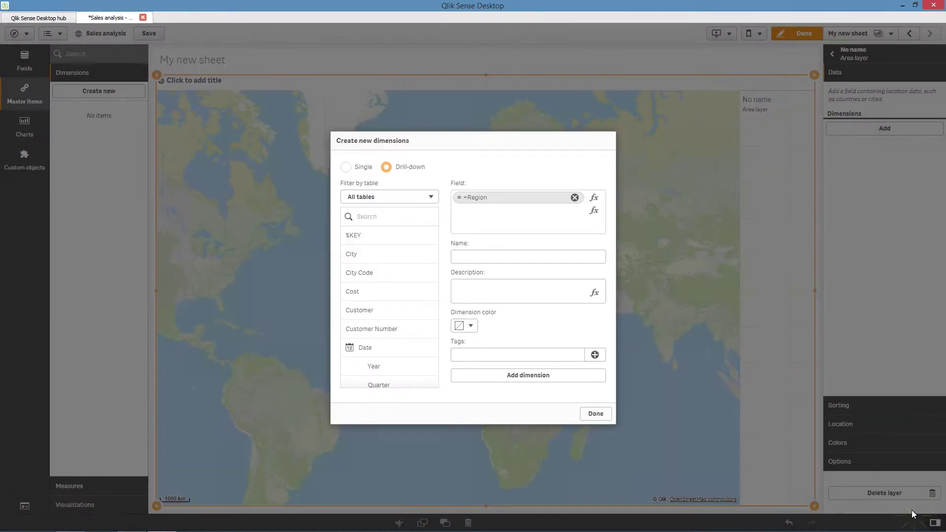
left_click(594, 211)
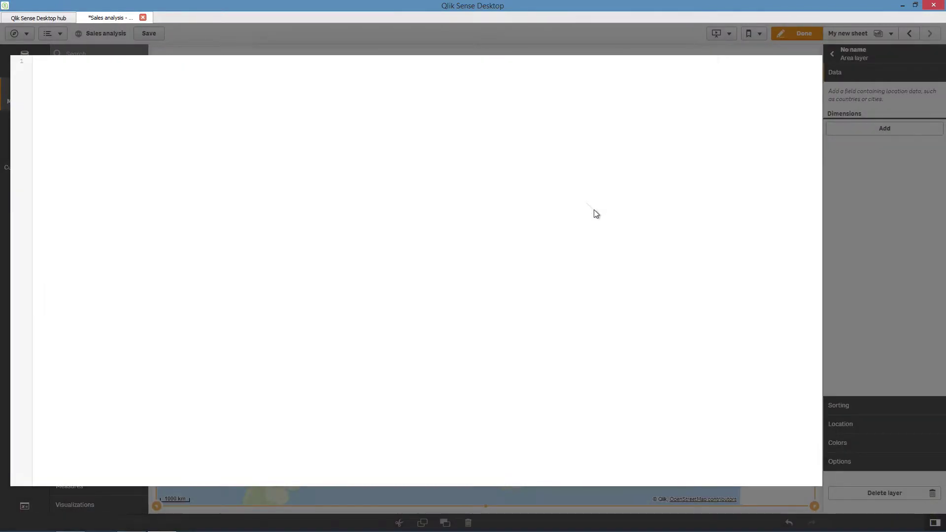
type("City")
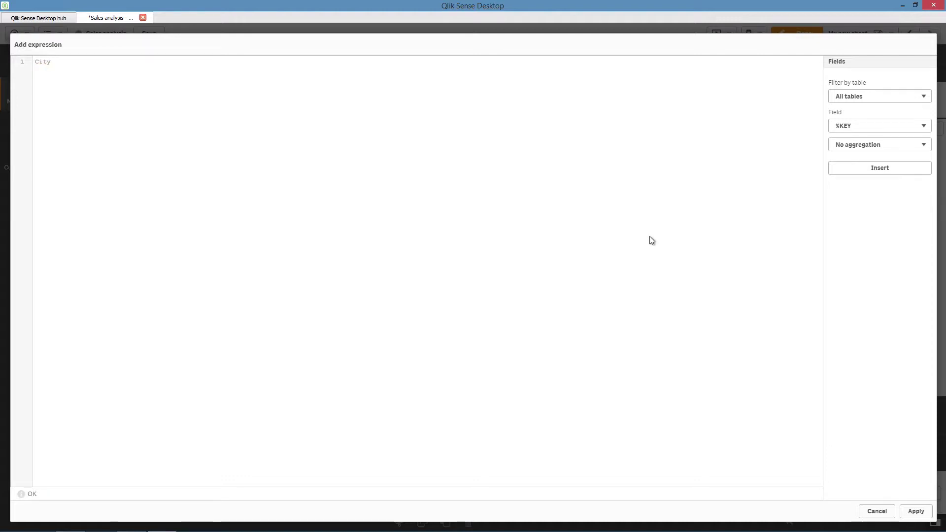
left_click(915, 511)
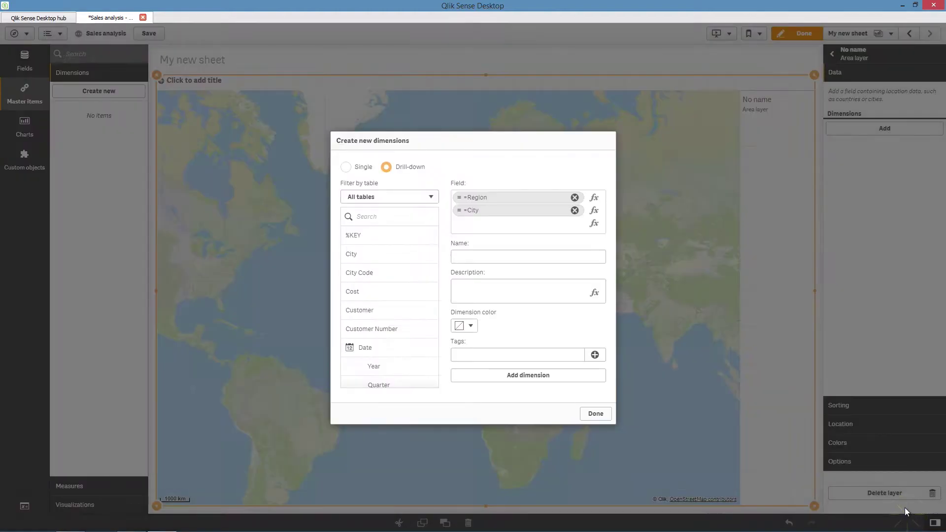
Name it 'Region and city drill down', colour it dark green, and save it
left_click(594, 256)
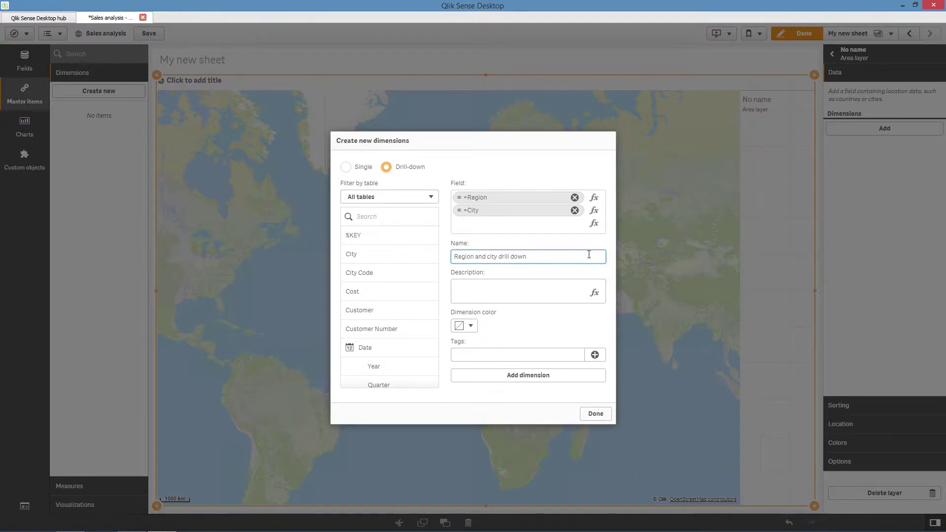
left_click(471, 326)
left_click(483, 190)
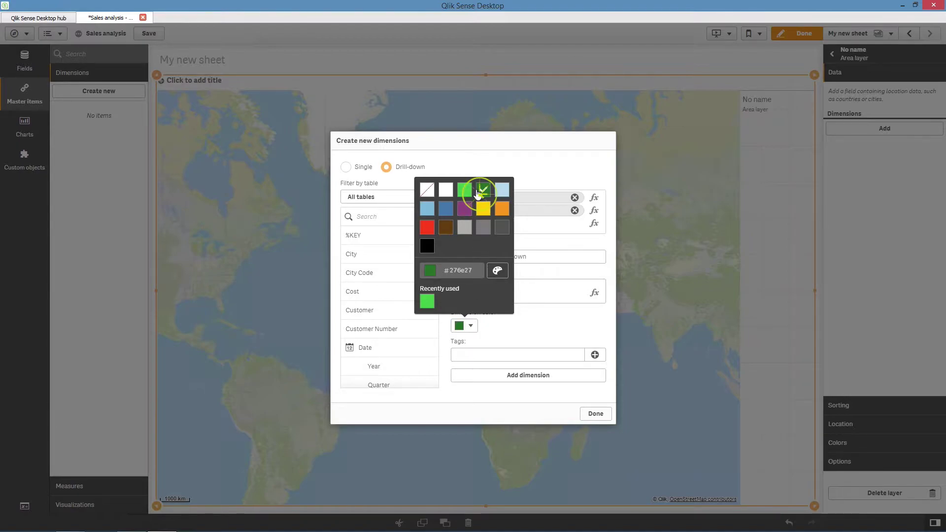
left_click(523, 326)
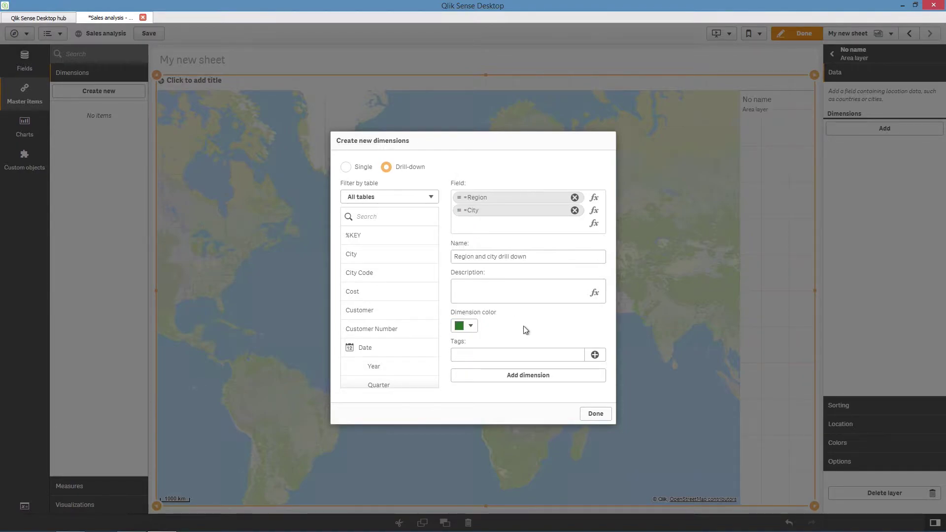
left_click(526, 381)
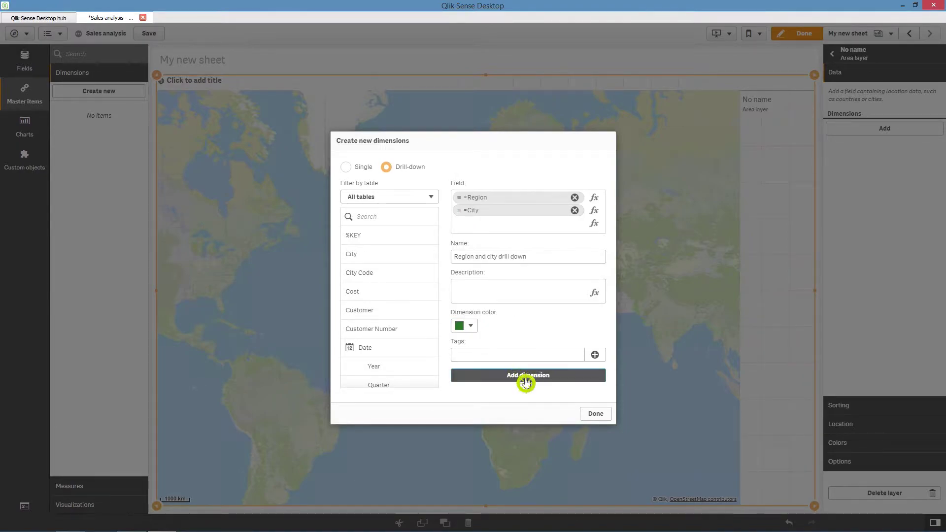
Use the Region and city drill down dimension for the area layer
left_click(594, 414)
left_click(882, 134)
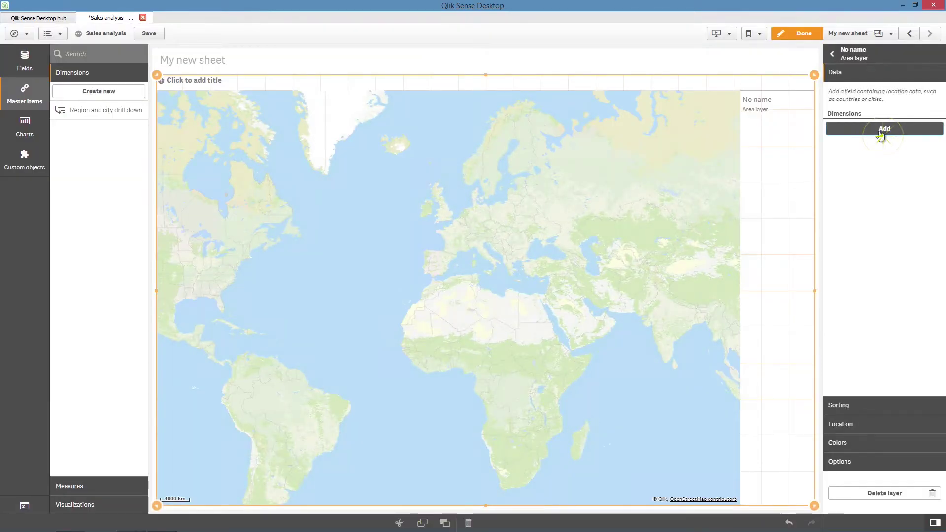
left_click(877, 189)
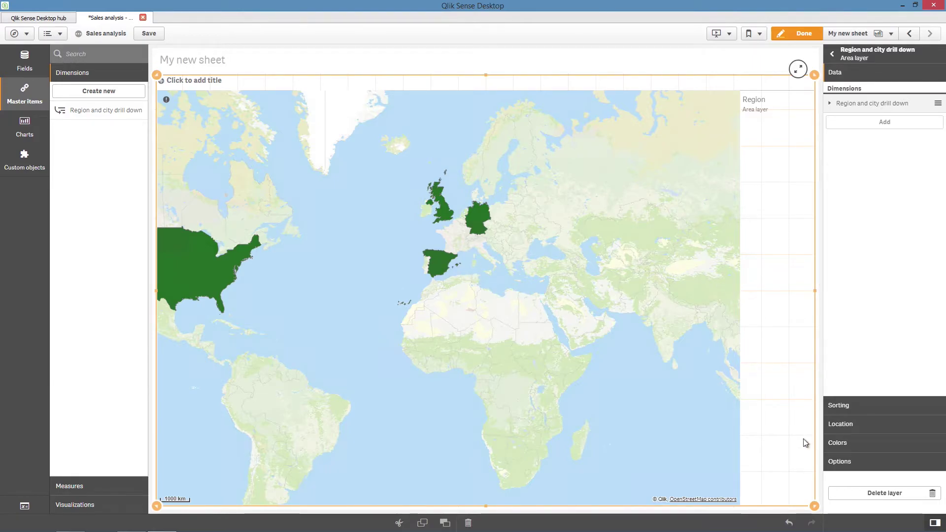
Set the area layer's colours to Custom, By measure, using Sales
left_click(890, 443)
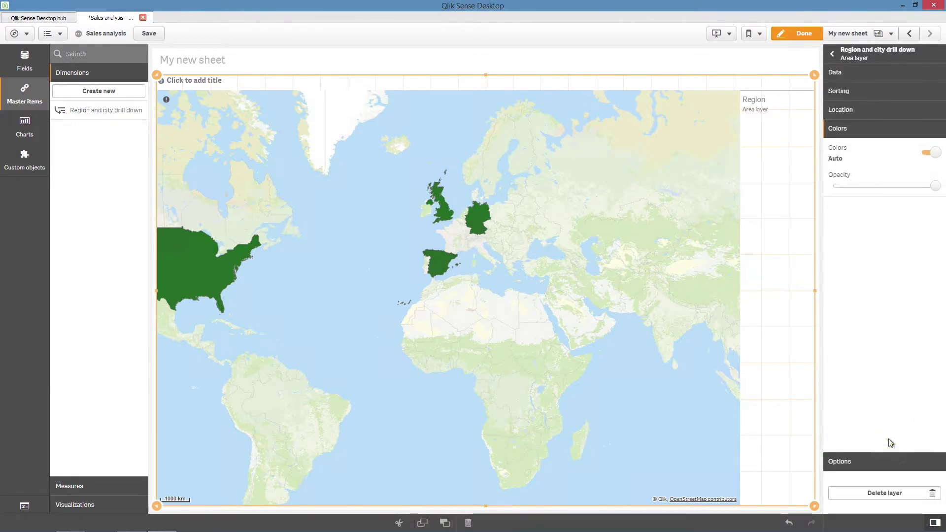
left_click(927, 152)
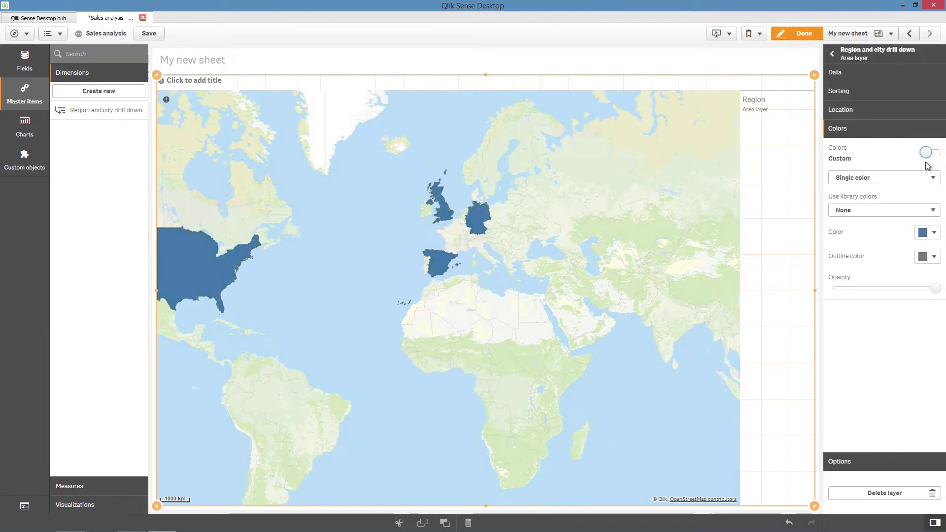
left_click(922, 178)
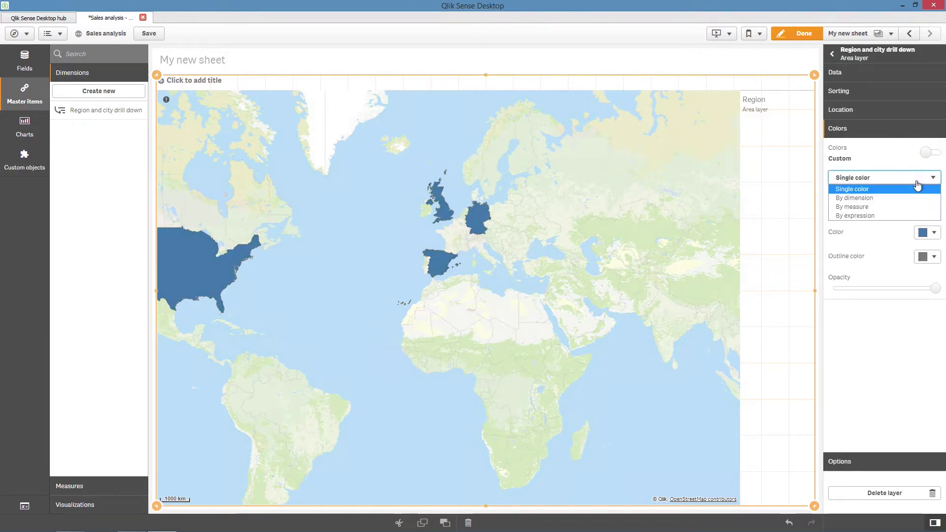
left_click(911, 207)
left_click(933, 211)
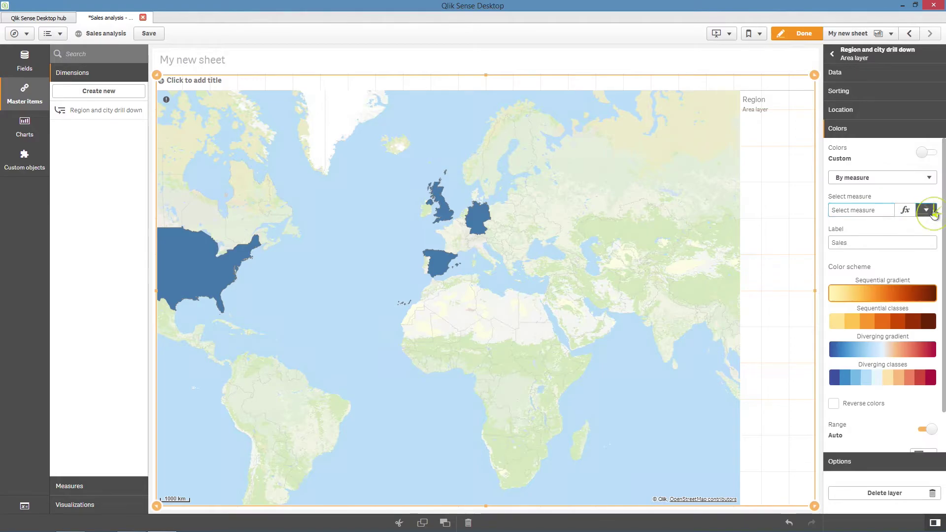
type("Sa")
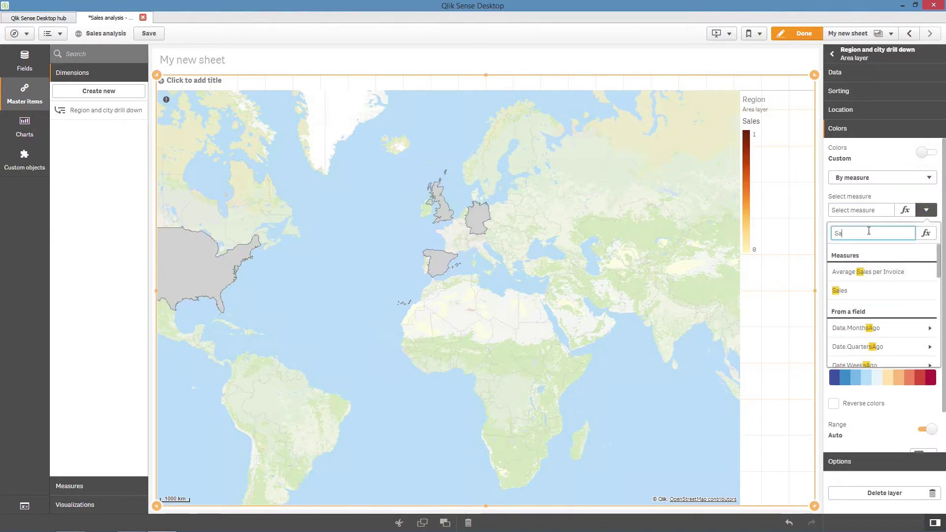
left_click(857, 293)
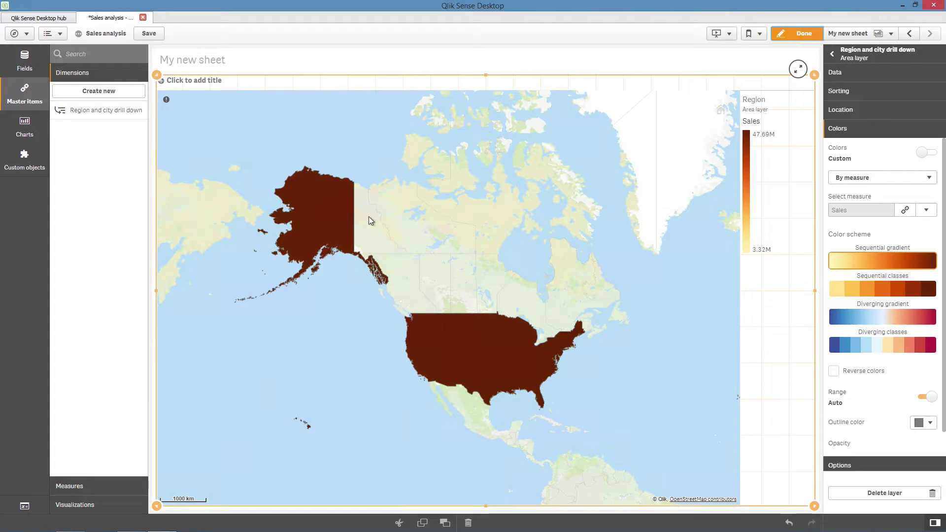
Add Region and city drill down to the map again as a new point layer
left_click_drag(131, 117, 415, 248)
left_click(457, 270)
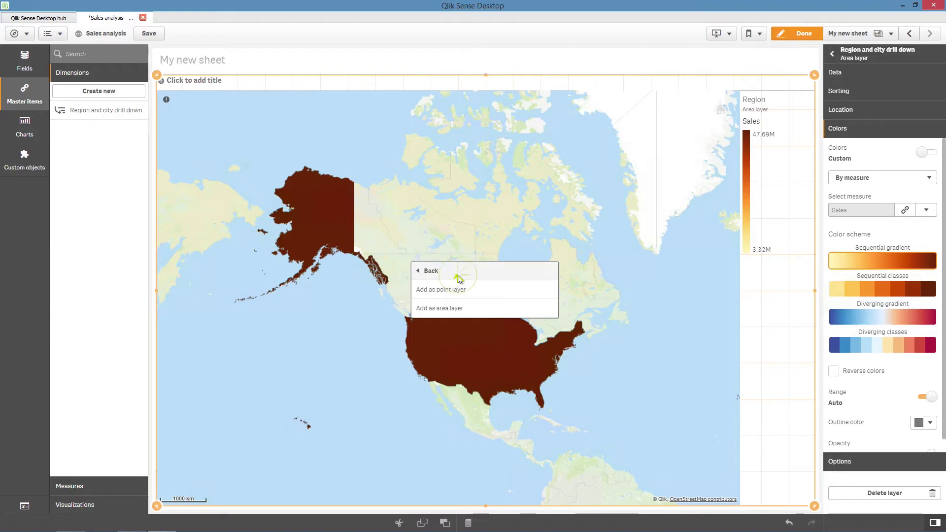
left_click(467, 289)
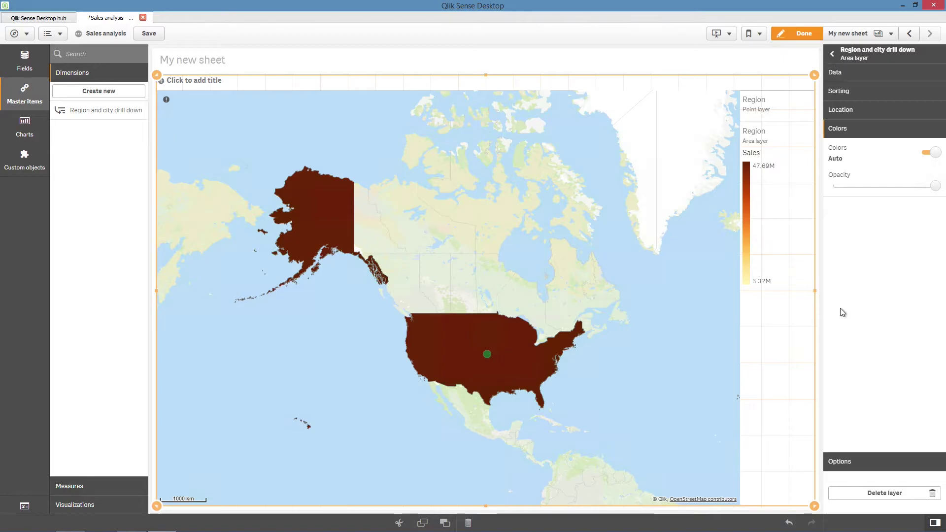
Set the area layer's visible drill-down levels to Custom, showing Region and excluding City
left_click(838, 461)
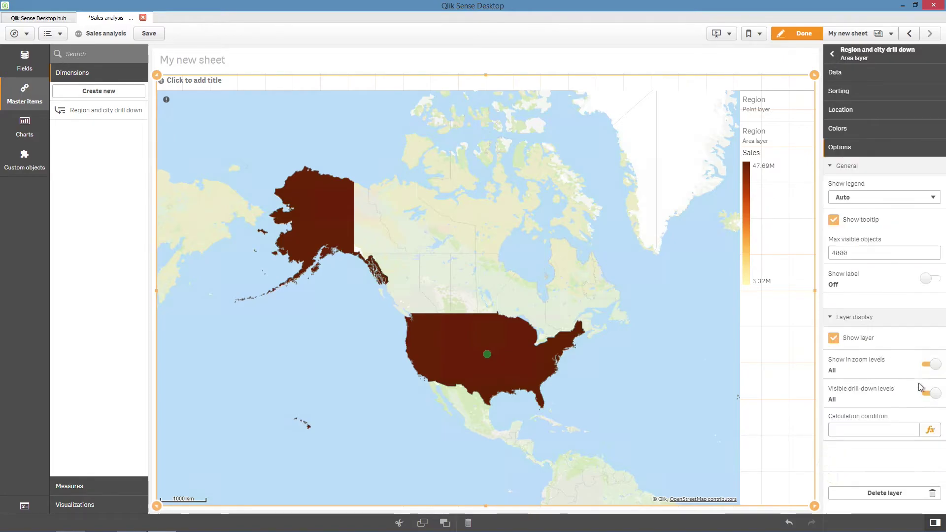
left_click(930, 393)
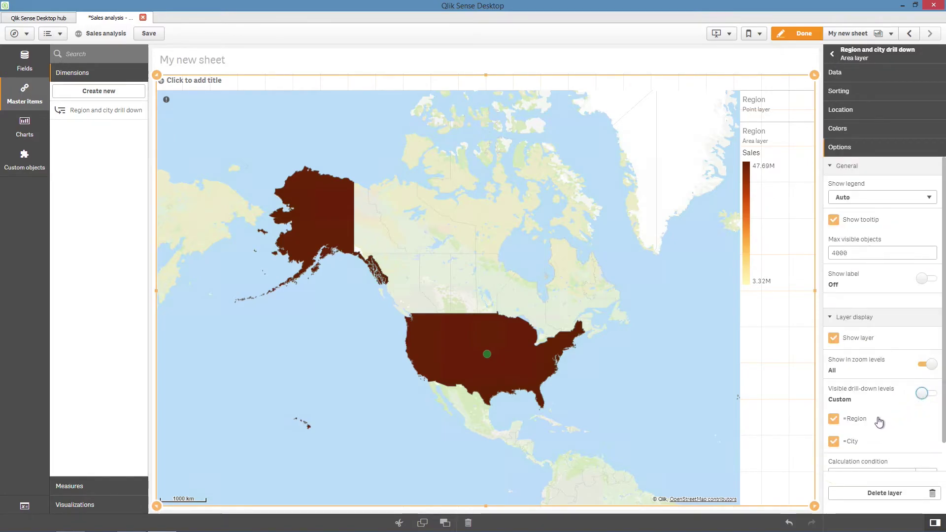
left_click(834, 443)
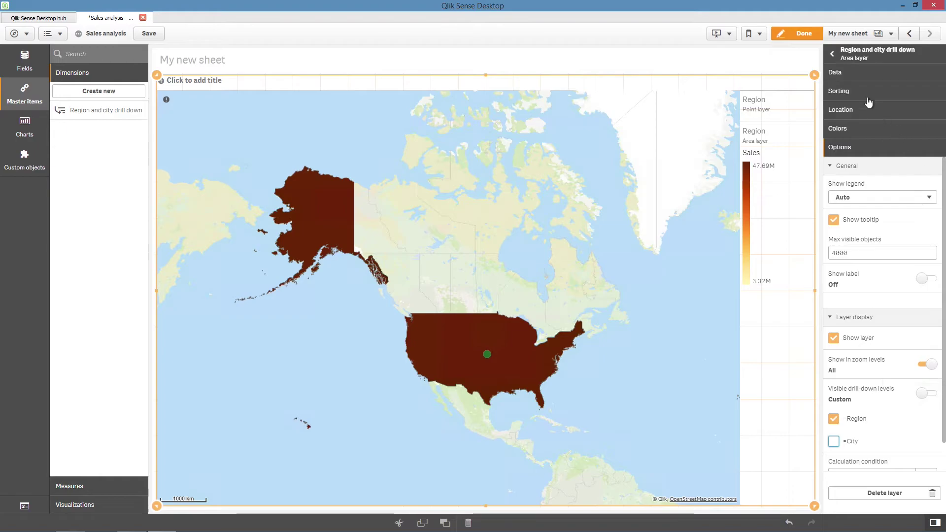
left_click(833, 55)
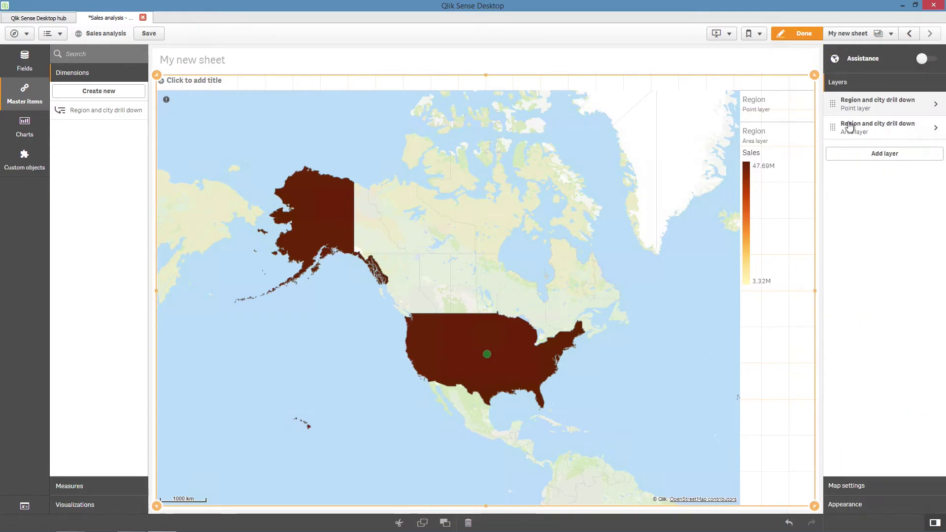
Set the point layer's visible drill-down levels to Custom, showing City only
left_click(849, 115)
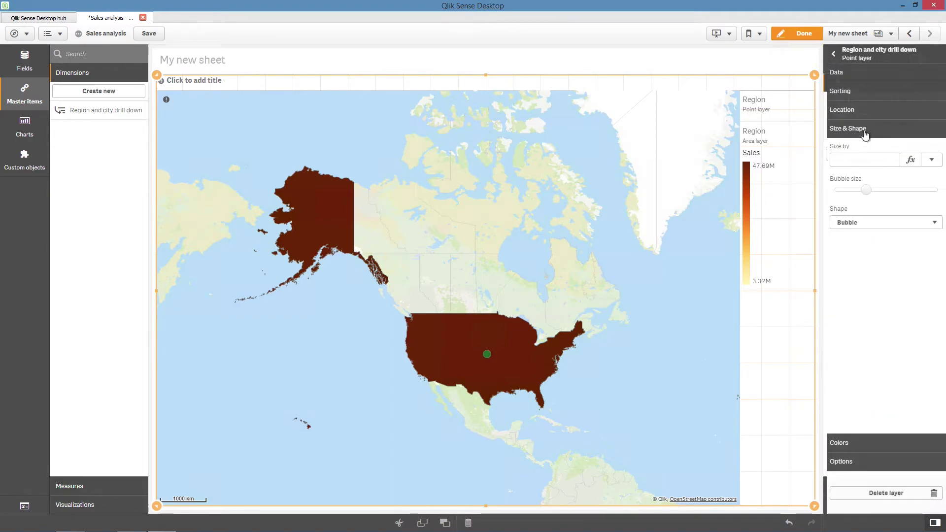
left_click(844, 461)
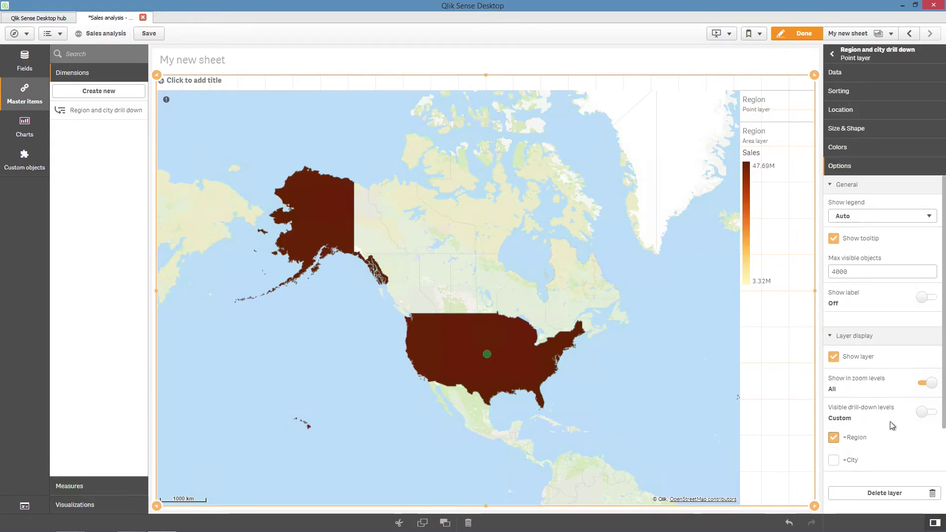
left_click(837, 441)
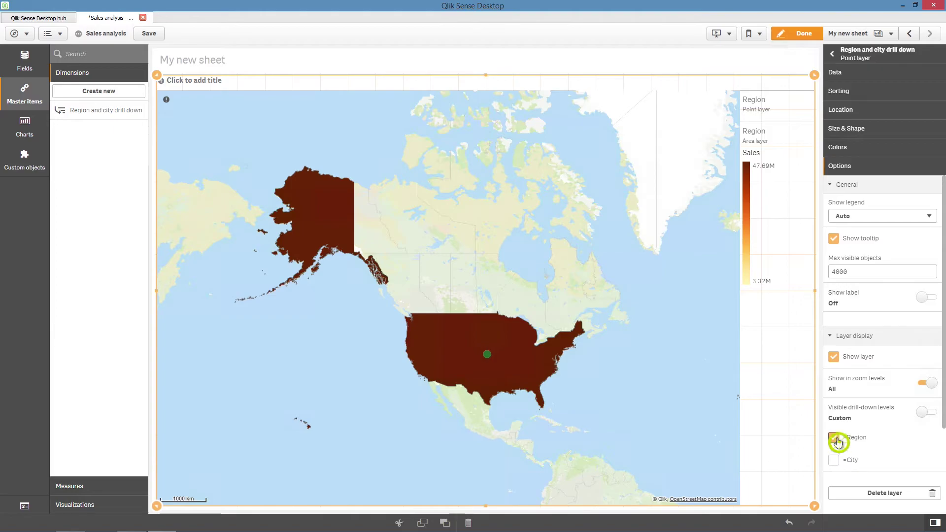
left_click(835, 461)
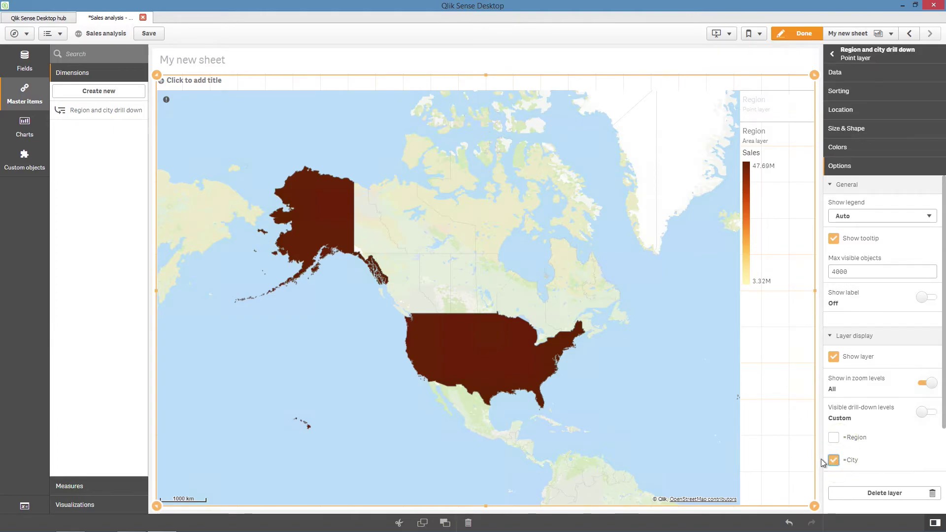
left_click(891, 129)
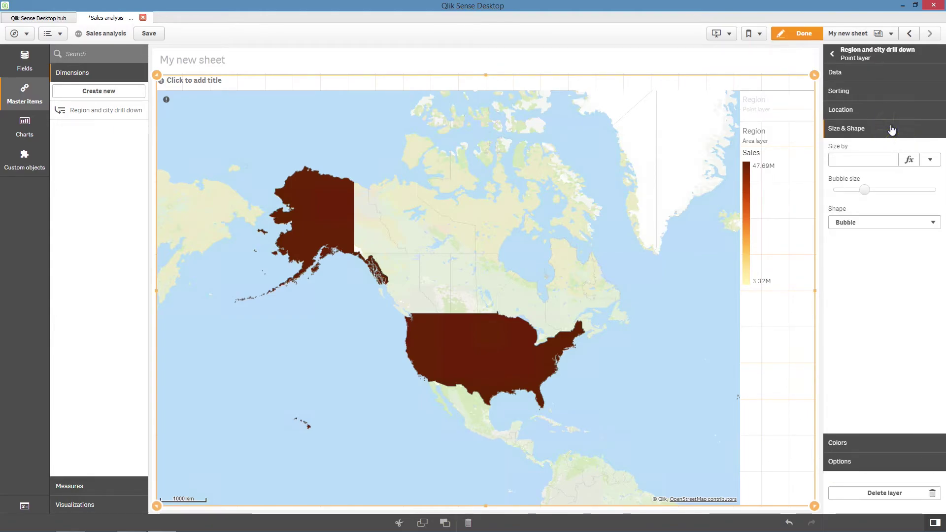
Enlarge the point bubbles slightly and size them by Sales
left_click_drag(867, 191, 881, 193)
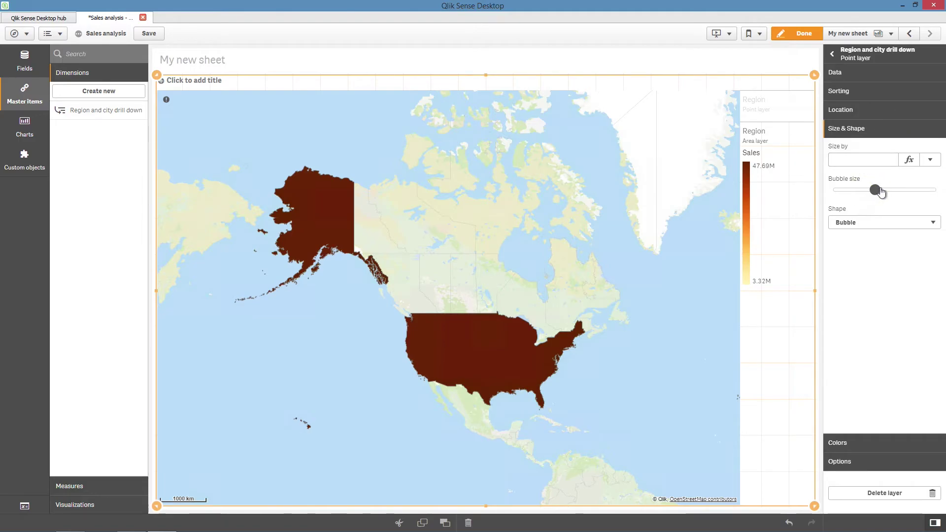
left_click(930, 160)
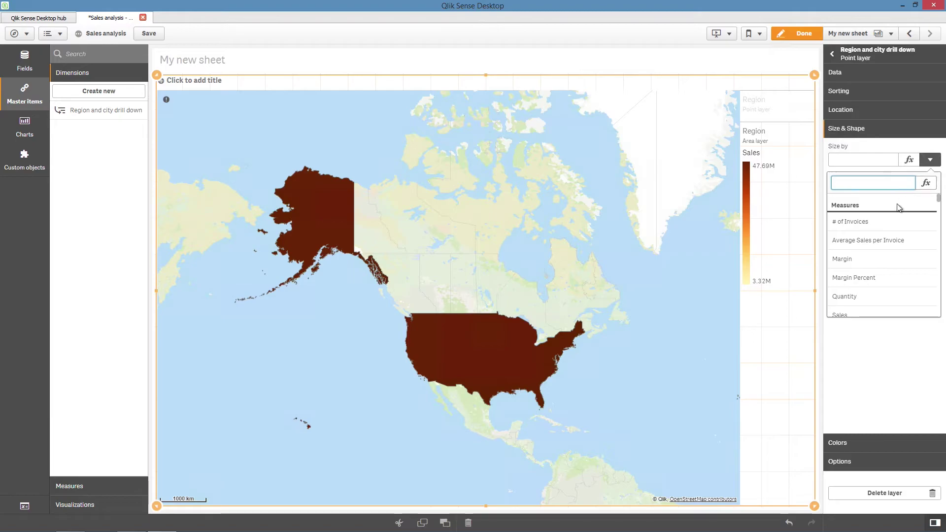
type("sa")
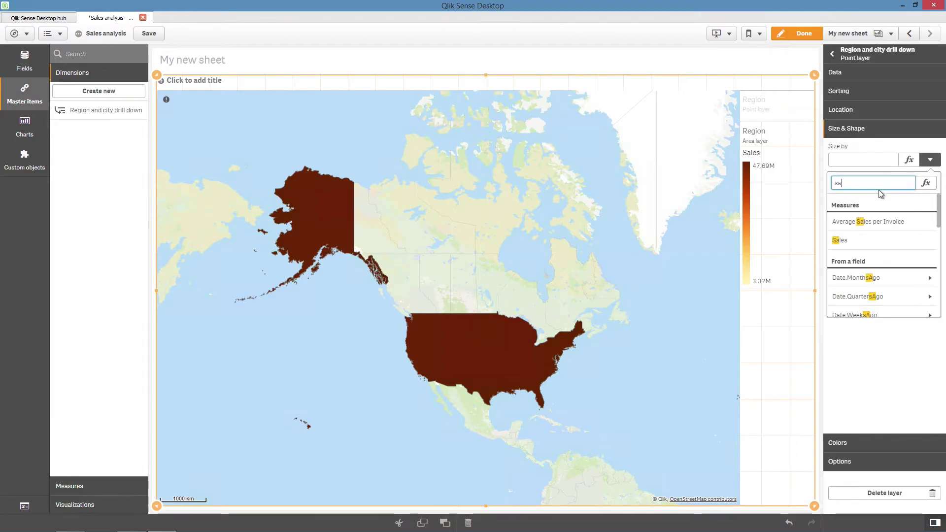
left_click(844, 240)
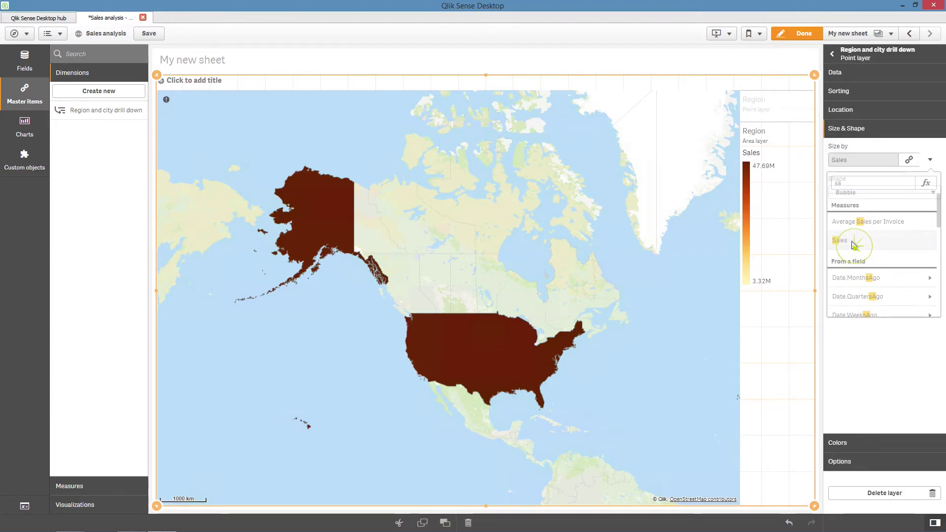
Colour the point bubbles by the Sales measure and finish editing the sheet
left_click(865, 442)
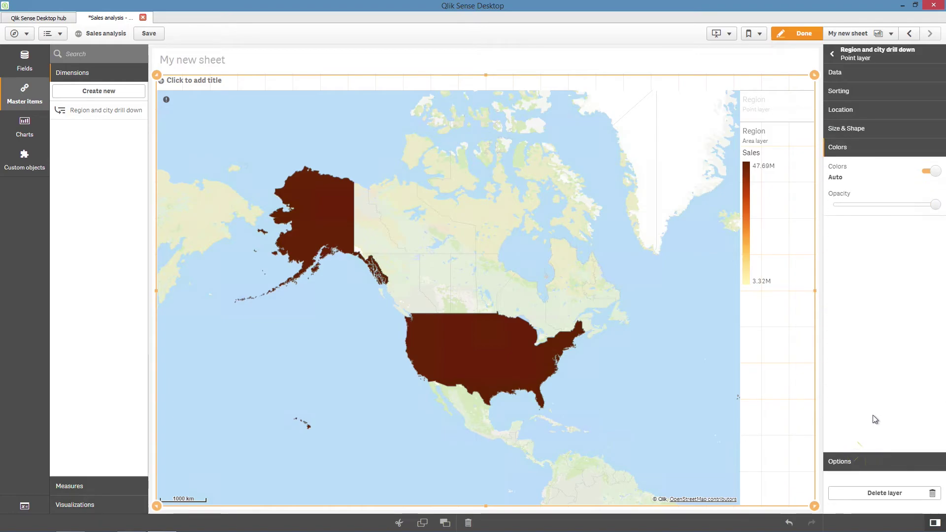
left_click(931, 173)
left_click(923, 196)
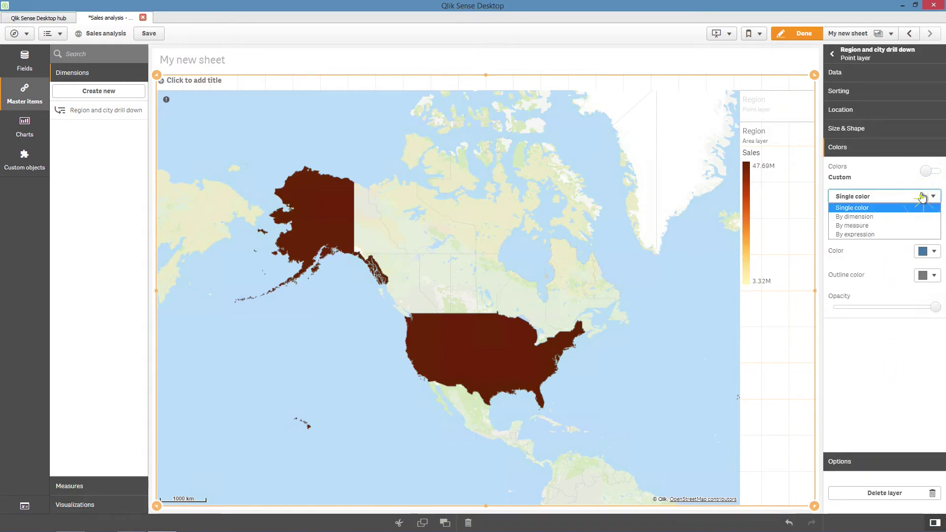
left_click(893, 225)
left_click(927, 231)
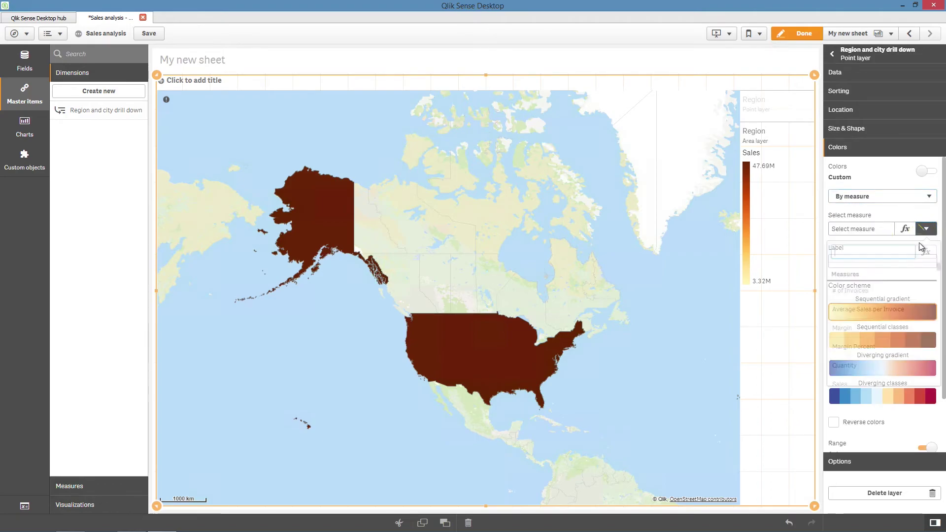
type("Sales")
left_click(890, 309)
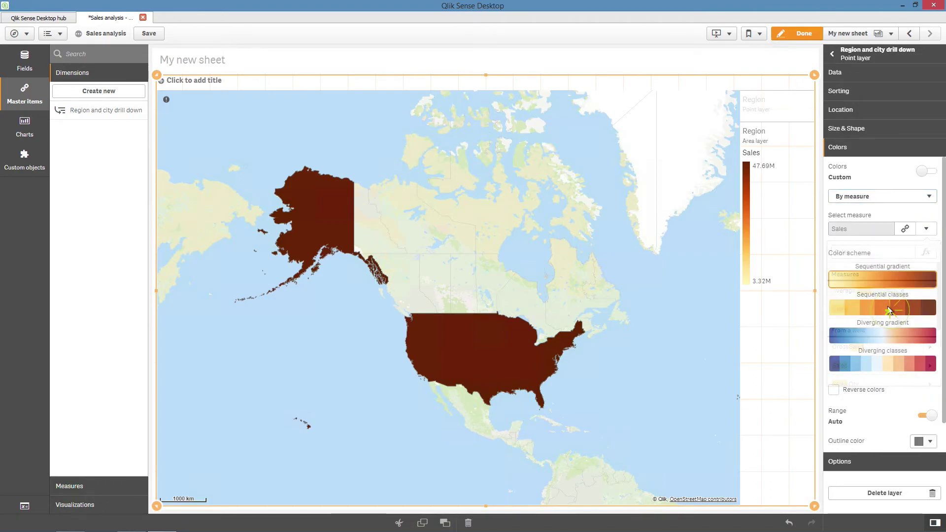
left_click(802, 35)
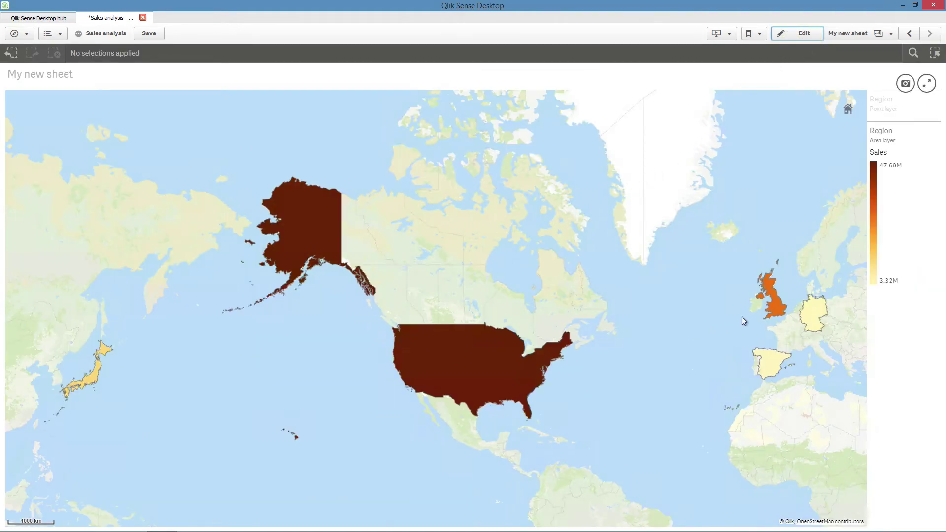
Select and confirm the UK region to show its city bubbles, then centre and zoom the map on the UK
left_click(772, 306)
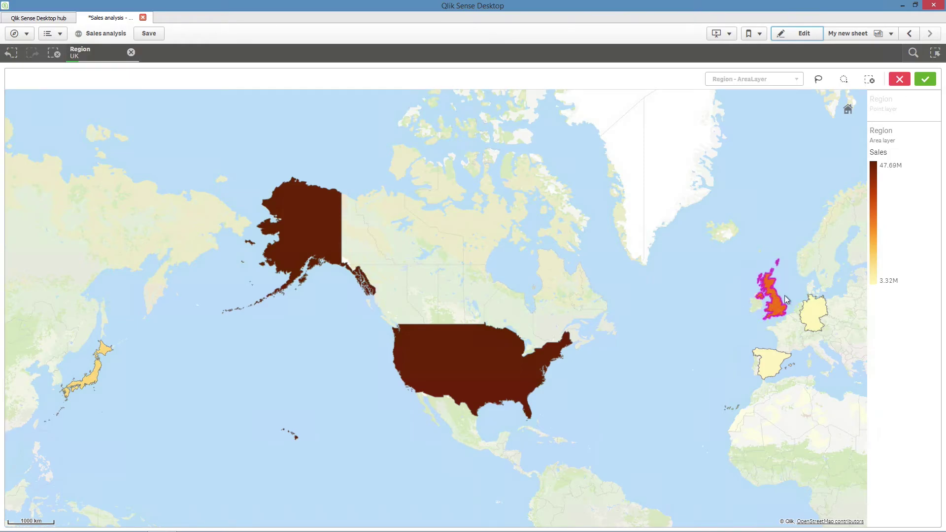
left_click(925, 81)
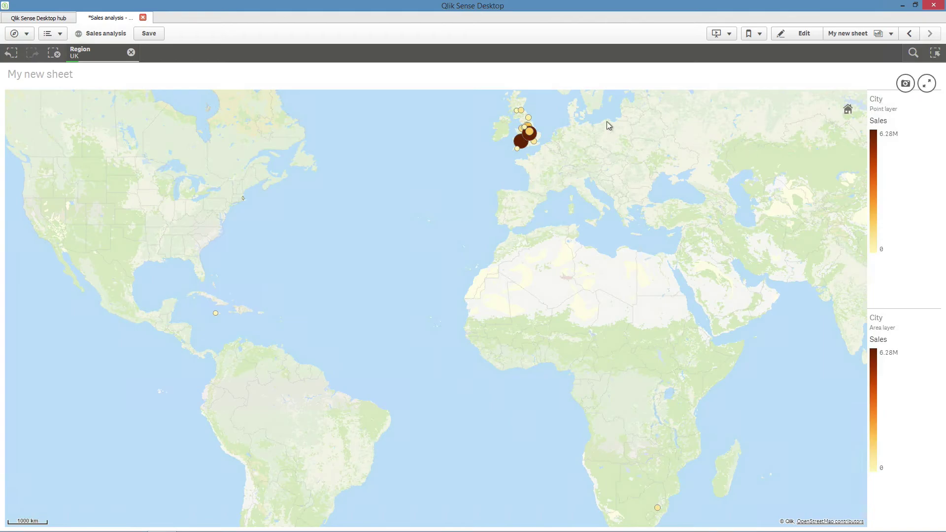
left_click_drag(570, 122, 561, 227)
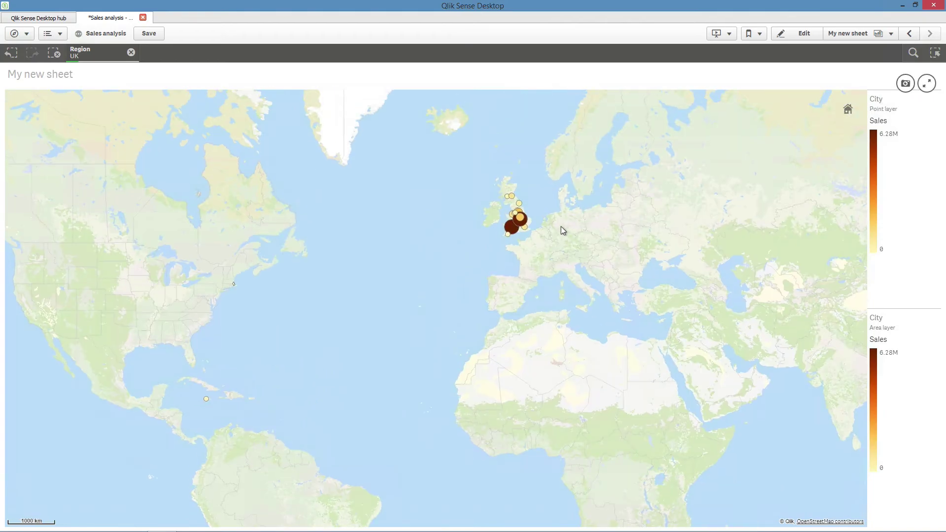
scroll(561, 226, "up", 1)
scroll(547, 224, "up", 1)
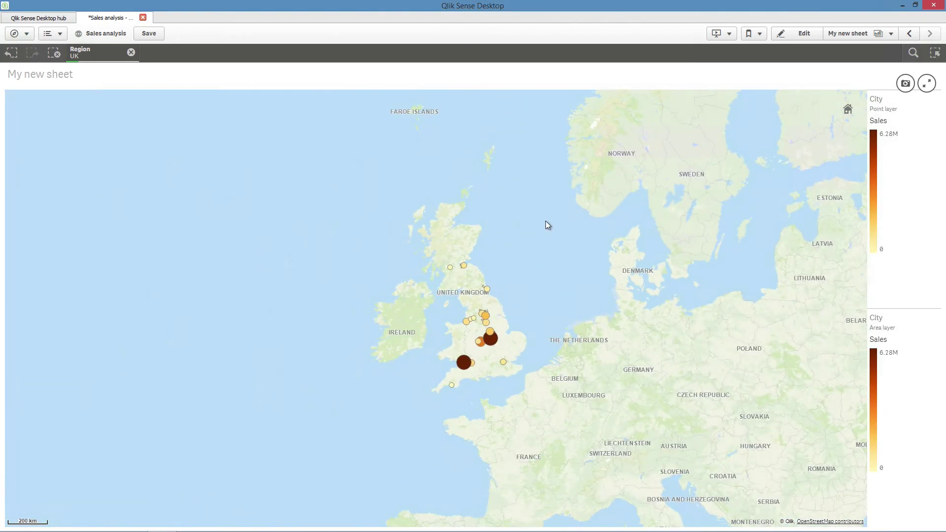